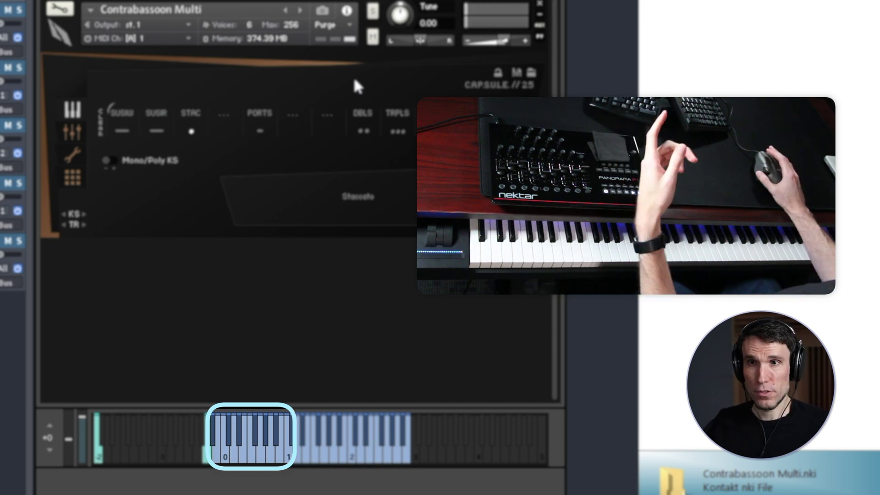
Step: Raise the octave shift of the on-screen keyboard for the Contrabassoon Multi patch
{"action": "left_click", "coordinate": [49, 426]}
{"action": "left_click", "coordinate": [50, 426]}
{"action": "left_click", "coordinate": [50, 426]}
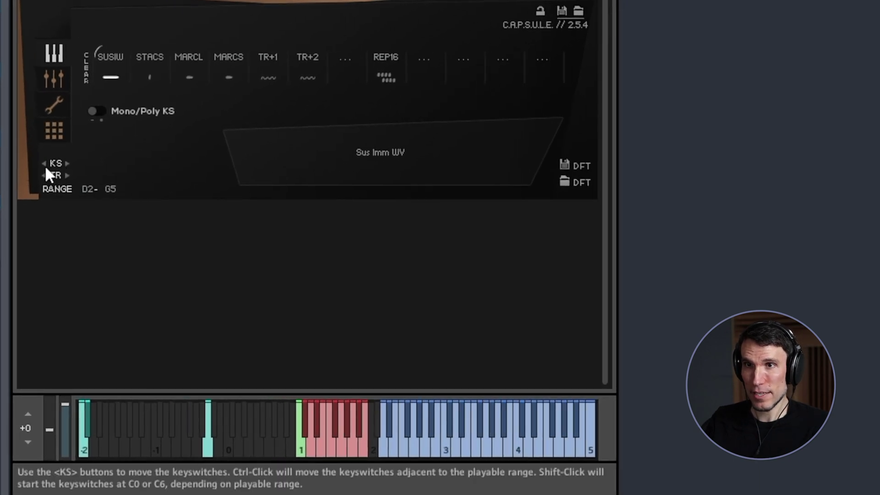
Step: Shift the Clarinet 1 Multi patch's keyswitches down the keyboard to start at C-2
{"action": "left_click", "coordinate": [43, 163]}
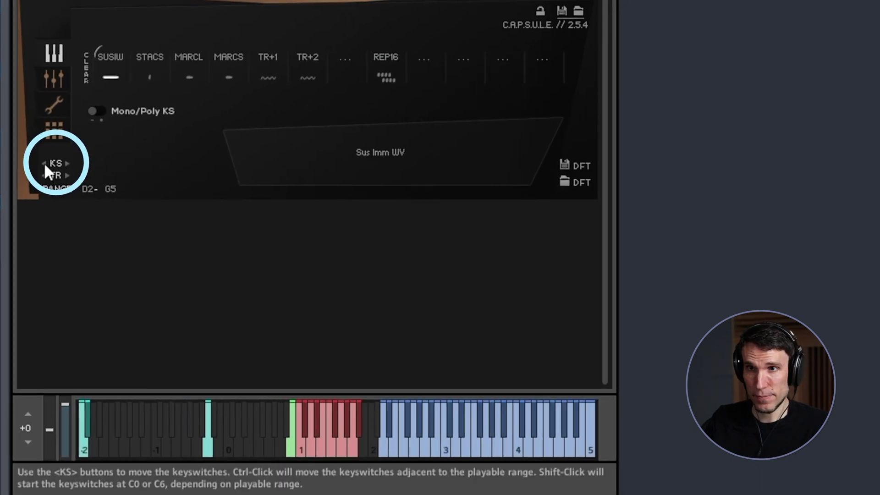
{"action": "left_click", "coordinate": [43, 163]}
{"action": "left_click", "coordinate": [44, 163]}
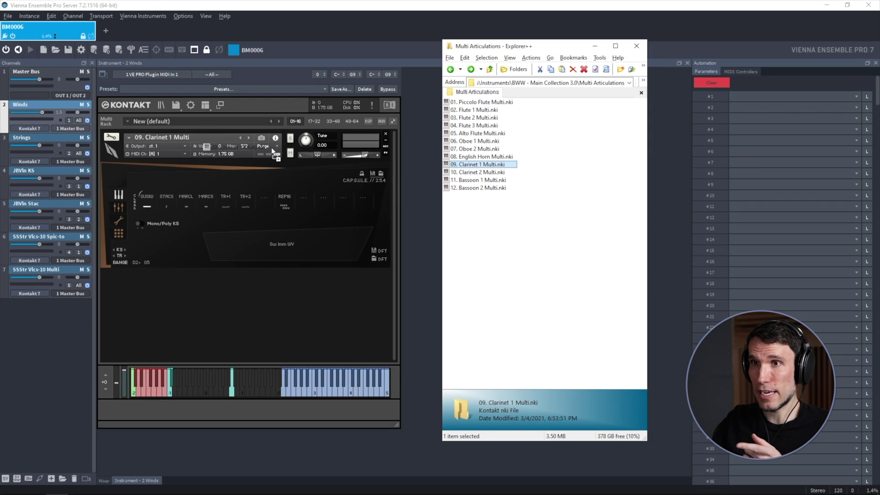
Step: Reload 09. Clarinet 1 Multi.nki over the loaded clarinet instrument and accept the replacement
{"action": "left_click_drag", "start_coordinate": [271, 147], "coordinate": [274, 151]}
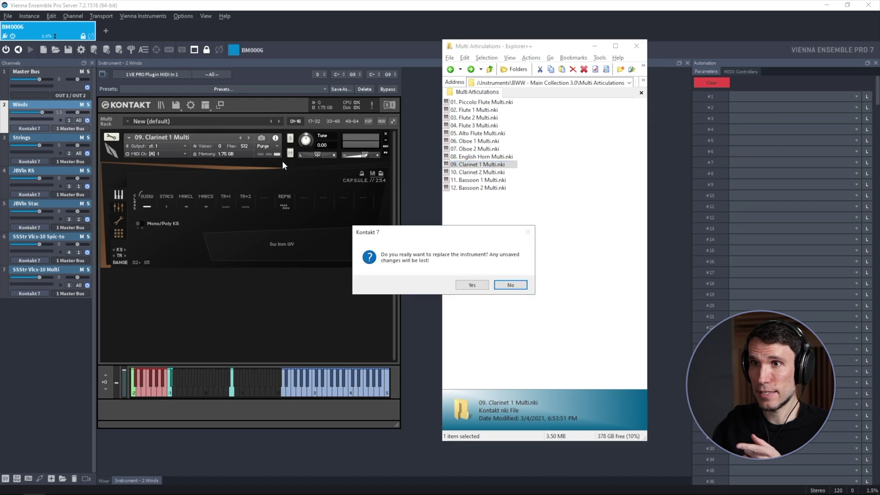
{"action": "left_click", "coordinate": [457, 285]}
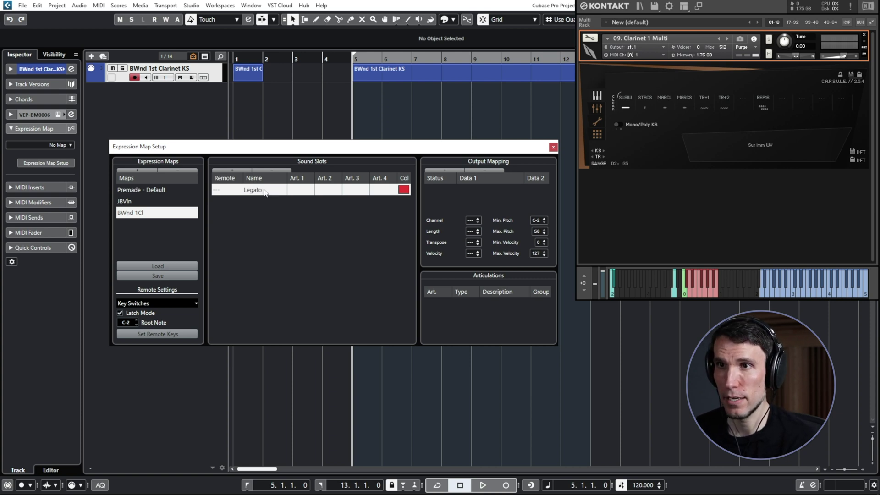
Step: In Cubase, add sound slots named Staccato, Marcato Long, Marcato Short, Trill HT, Trill WT and Reps to the BWnd 1Cl expression map
{"action": "left_click", "coordinate": [232, 171]}
{"action": "double_click", "coordinate": [268, 258]}
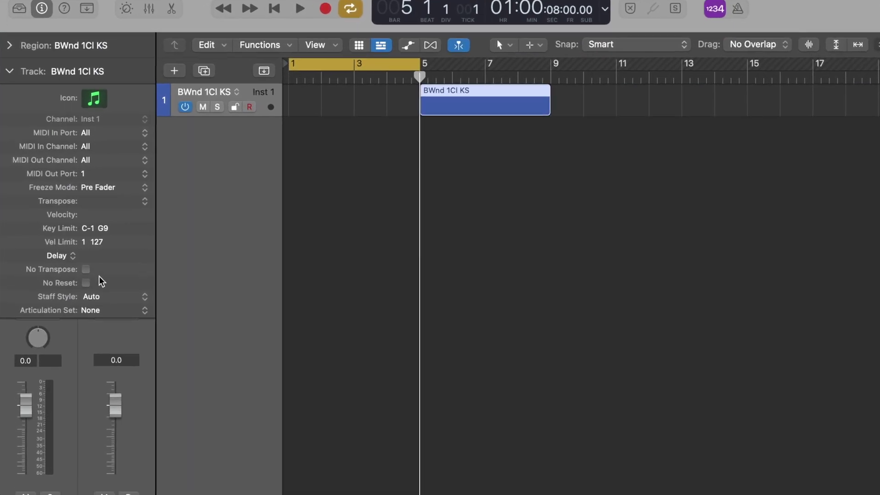
Step: In Logic Pro, create an articulation set for BWnd 1Cl KS with Legato, Staccato, Marcato Long, Marcato Short, Trill HT, Trill WT and Reps
{"action": "left_click", "coordinate": [103, 310]}
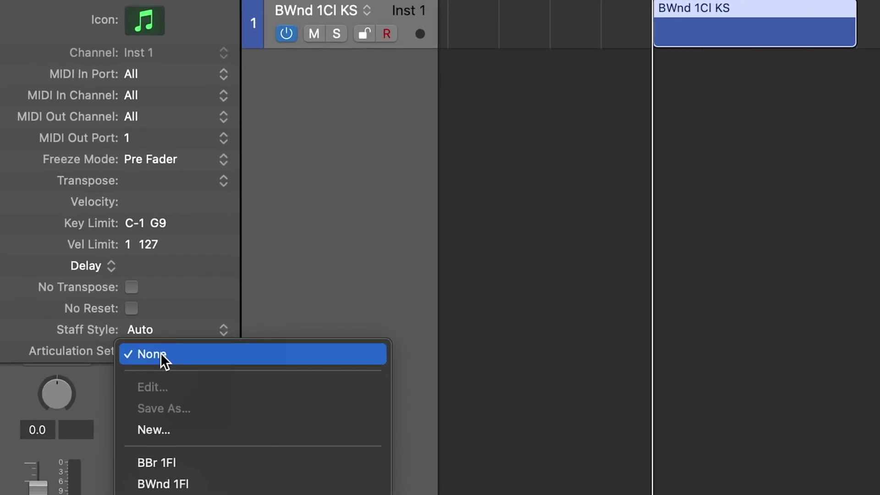
{"action": "left_click", "coordinate": [184, 432]}
{"action": "double_click", "coordinate": [603, 206]}
{"action": "type", "text": "Legato"}
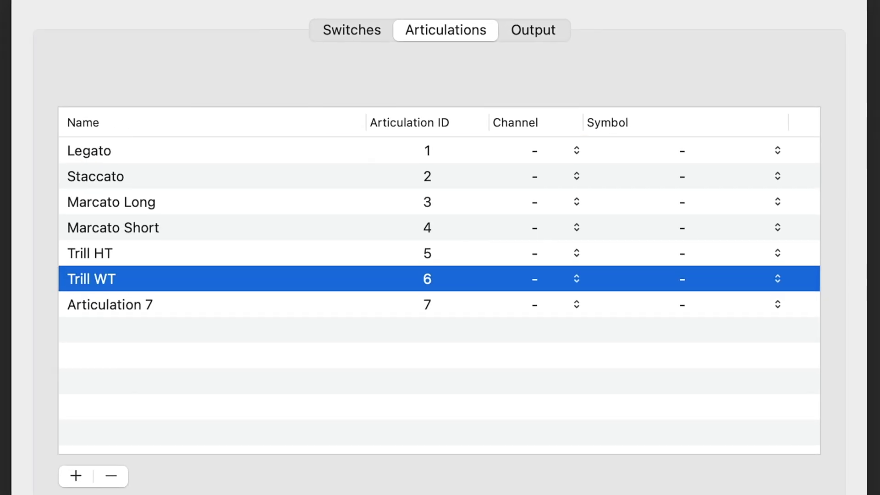
{"action": "double_click", "coordinate": [110, 304]}
{"action": "type", "text": "Reps"}
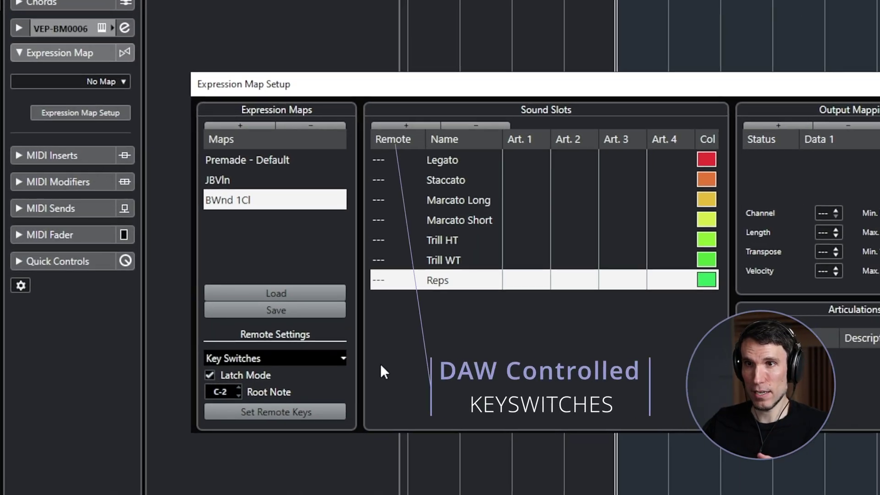
Step: In Cubase, assign remote keys to the BWnd 1Cl sound slots, starting at C-2 with chromatic key mapping
{"action": "left_click", "coordinate": [324, 413]}
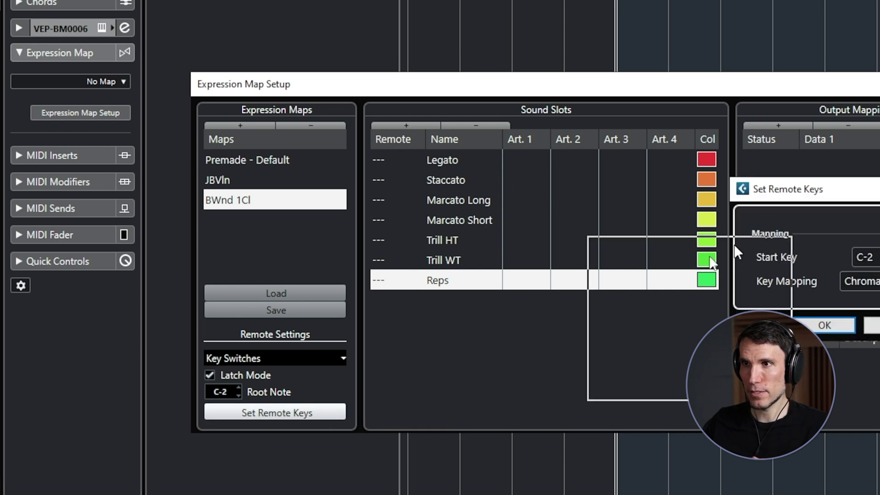
{"action": "left_click_drag", "start_coordinate": [813, 216], "coordinate": [595, 325]}
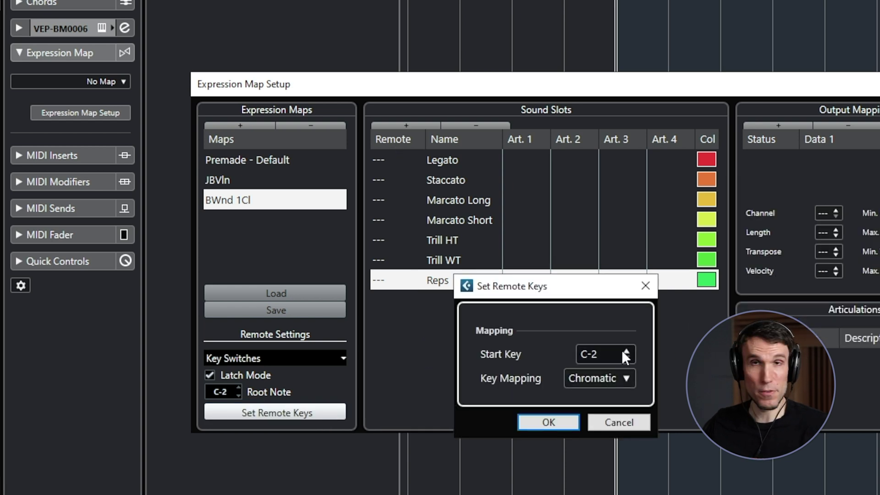
{"action": "left_click", "coordinate": [566, 425]}
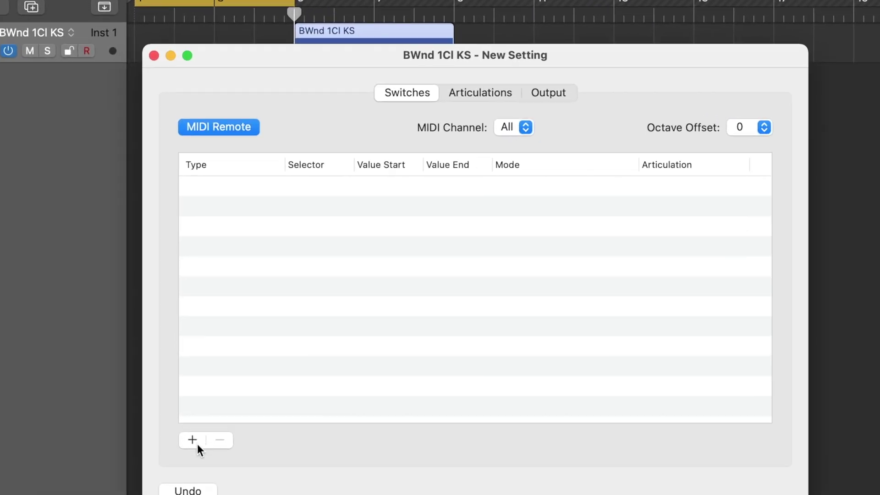
Step: In Logic Pro, add seven Note On switches from C-1 to F#-1 for the articulations, all in Permanent mode
{"action": "left_click", "coordinate": [197, 444]}
{"action": "left_click", "coordinate": [198, 445]}
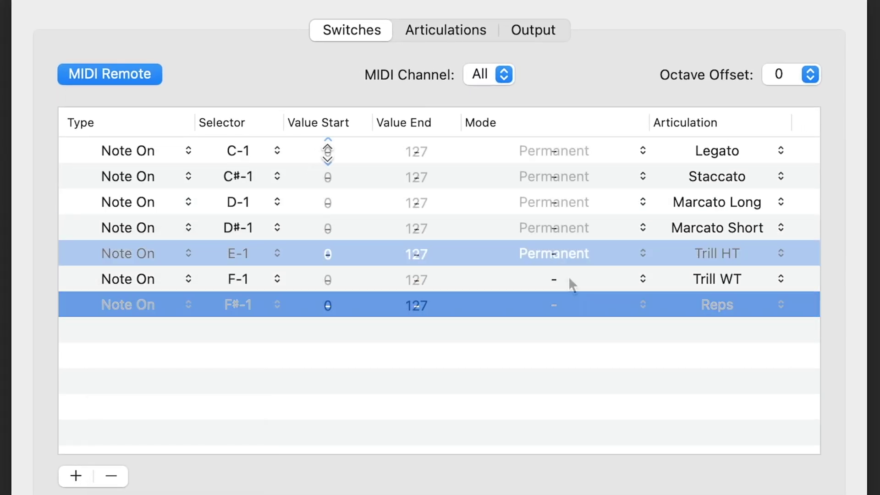
{"action": "left_click_drag", "start_coordinate": [572, 284], "coordinate": [577, 310]}
{"action": "left_click", "coordinate": [576, 309]}
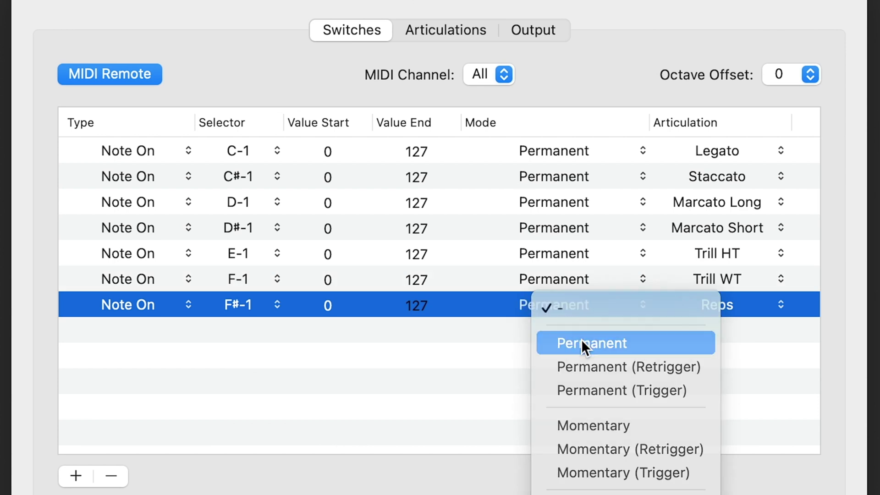
{"action": "left_click", "coordinate": [581, 339]}
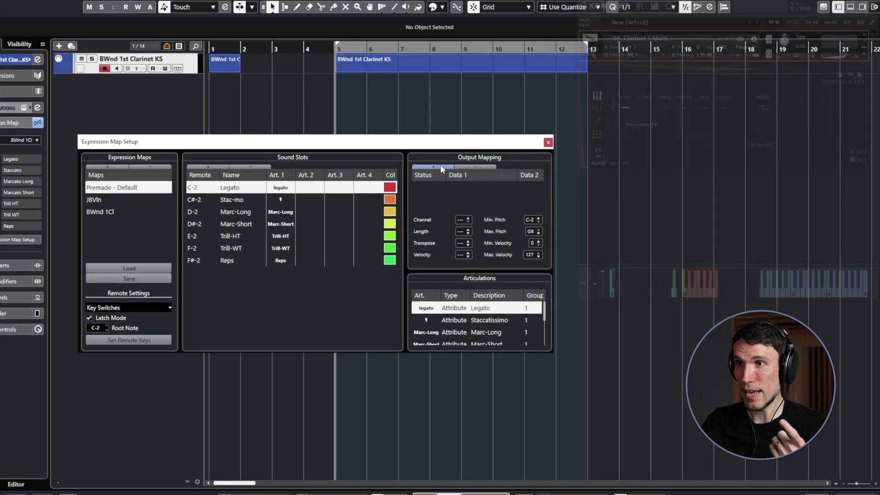
Step: In Cubase, add a Note-On output mapping to the Legato sound slot and set its note to C0
{"action": "left_click", "coordinate": [442, 168]}
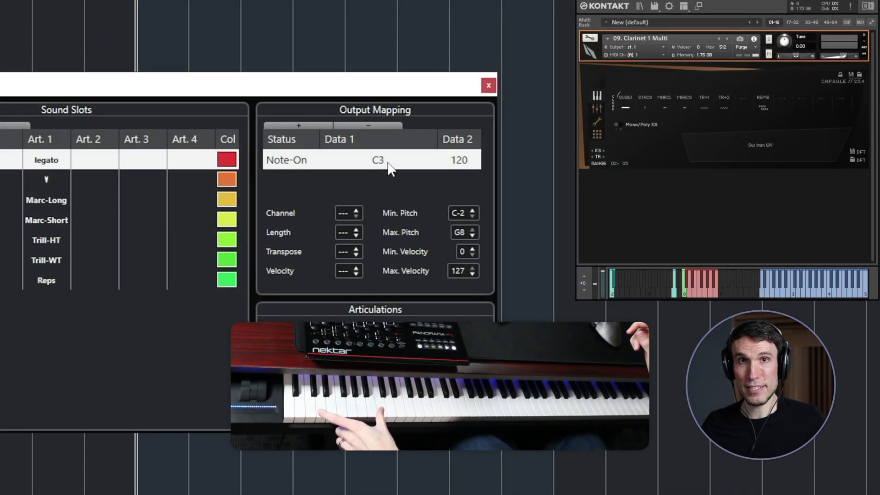
{"action": "double_click", "coordinate": [388, 164]}
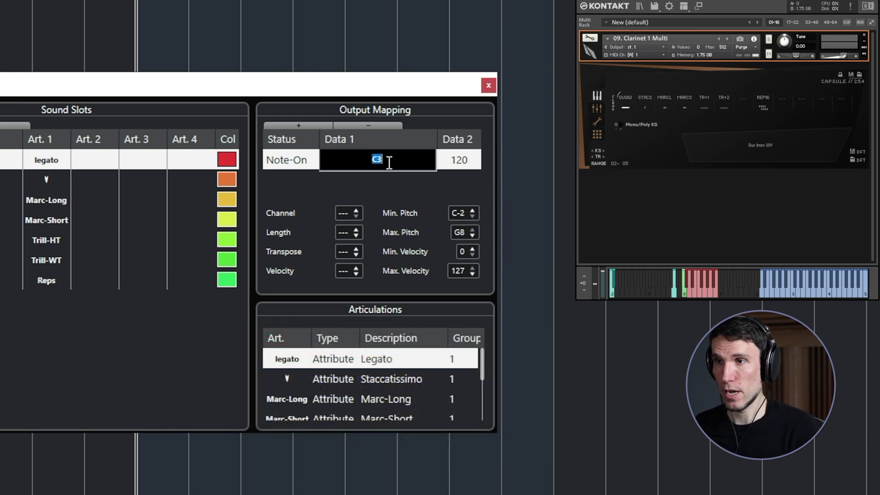
{"action": "type", "text": "c0"}
{"action": "key", "text": "Return"}
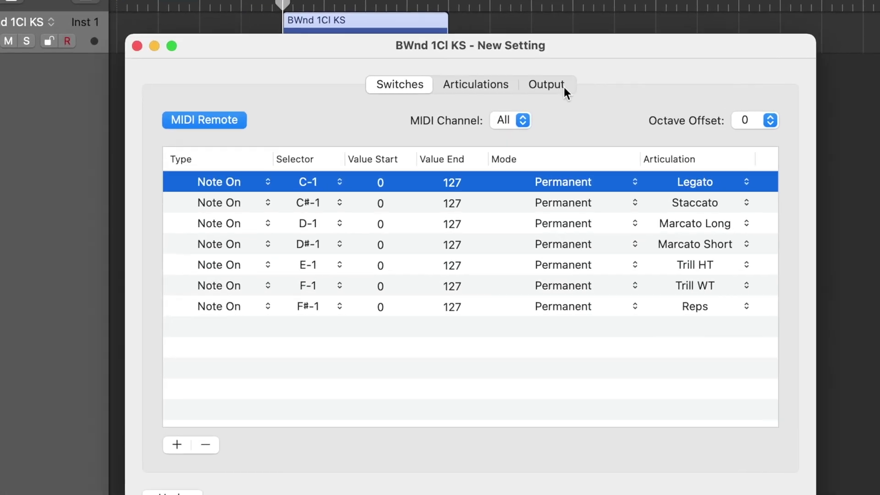
Step: In Logic Pro, choose an output message type for the Legato articulation
{"action": "left_click", "coordinate": [562, 85]}
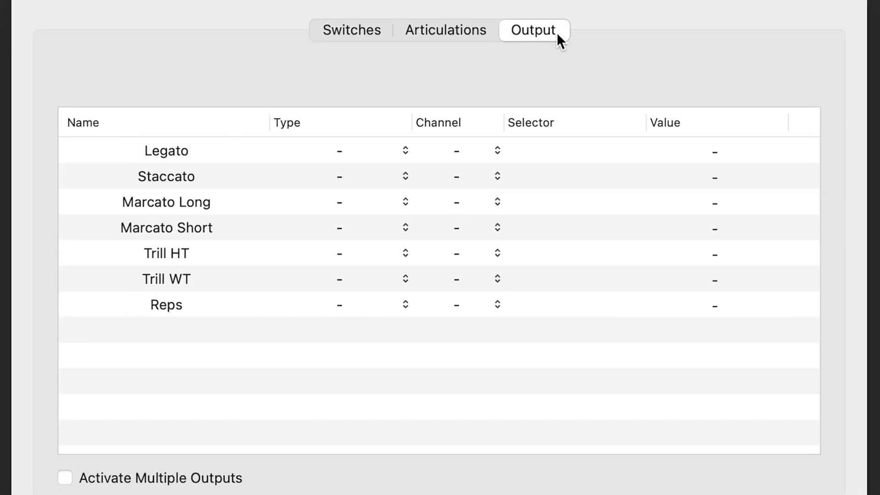
{"action": "left_click", "coordinate": [366, 152]}
{"action": "left_click", "coordinate": [369, 179]}
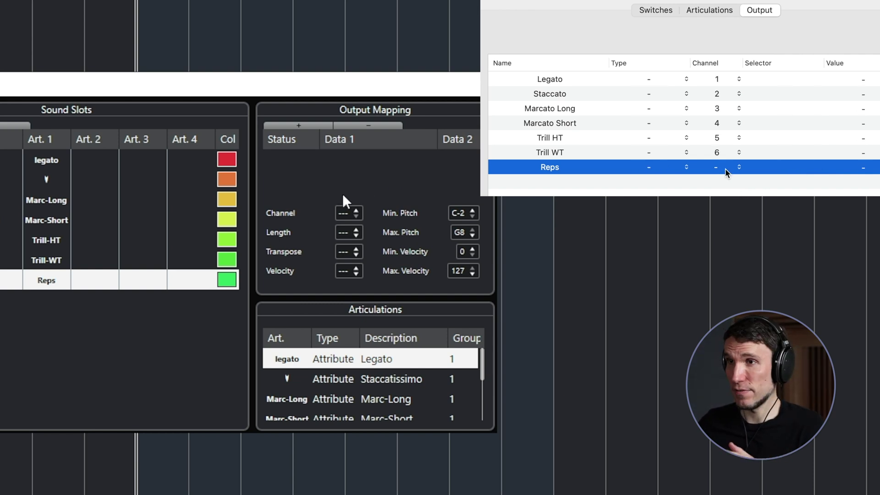
Step: Set the output channel of the Reps articulation to 7 in both the Logic articulation set and the Cubase expression map
{"action": "left_click", "coordinate": [726, 167]}
{"action": "left_click", "coordinate": [346, 213]}
{"action": "type", "text": "7"}
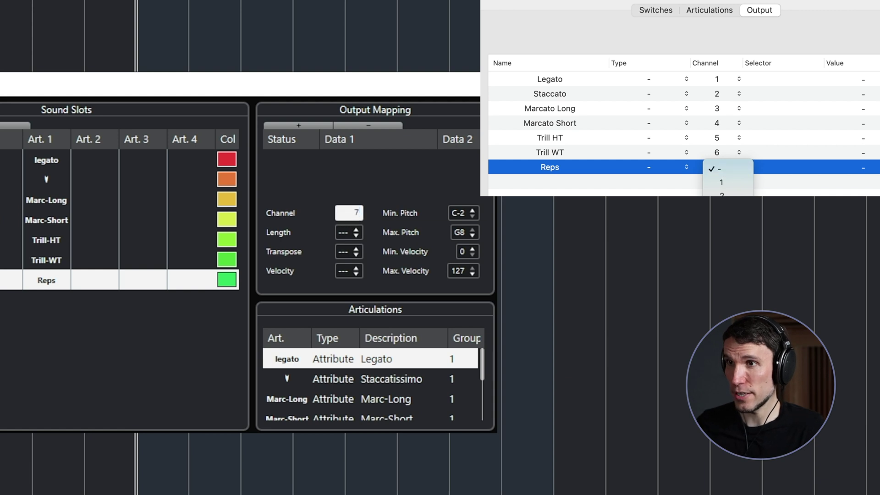
{"action": "key", "text": "Return"}
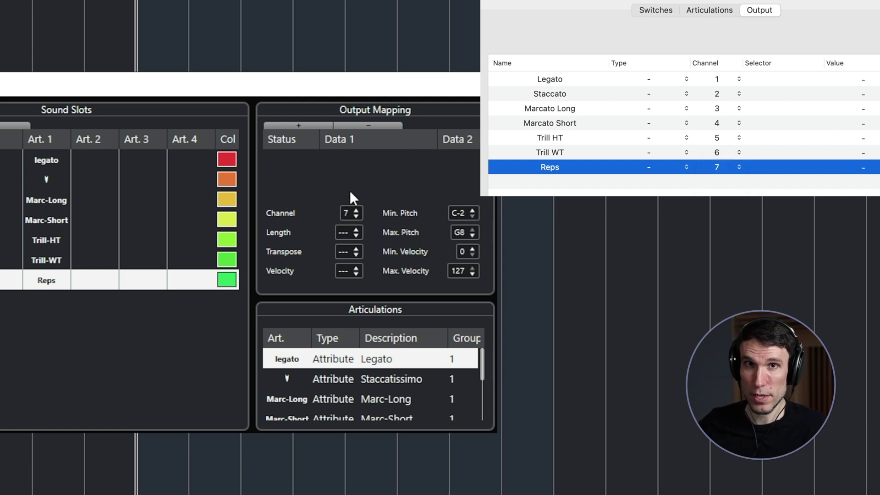
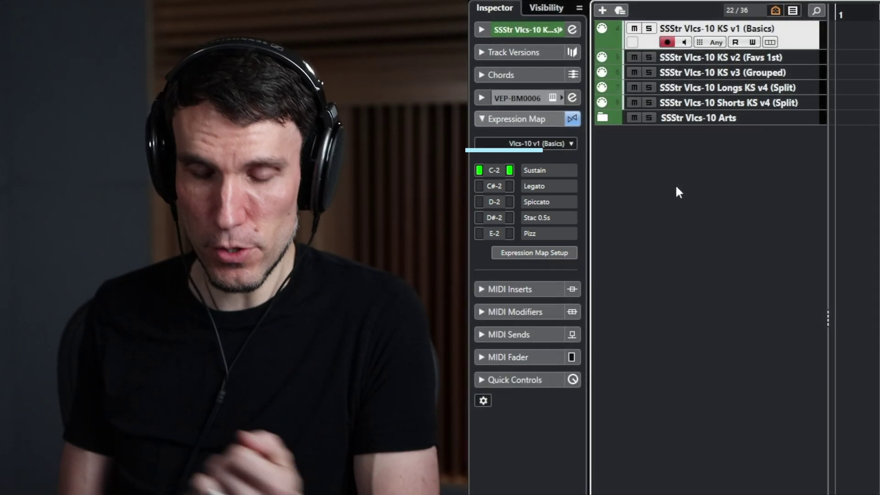
Step: On the SSStr Vlcs-10 KS v2 (Favs 1st) track, assign the Reps 150 articulation to the B2 note and play it back
{"action": "key", "text": "Down"}
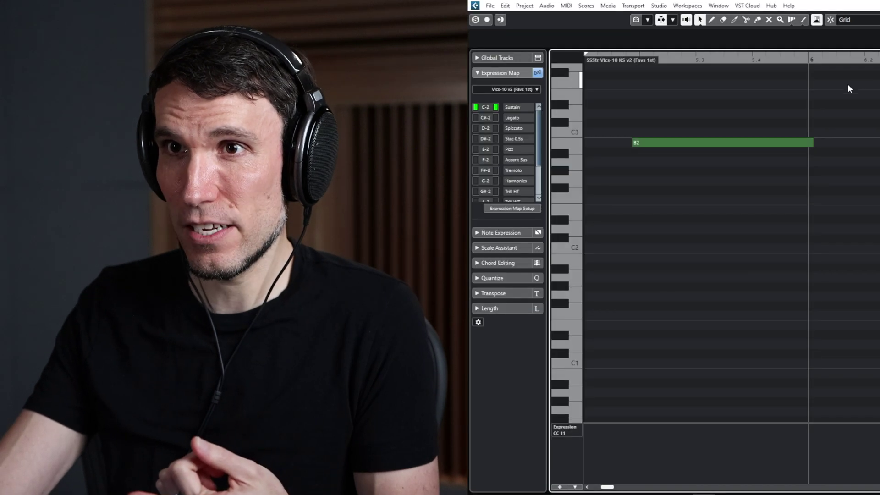
{"action": "left_click", "coordinate": [701, 143]}
{"action": "left_click", "coordinate": [815, 45]}
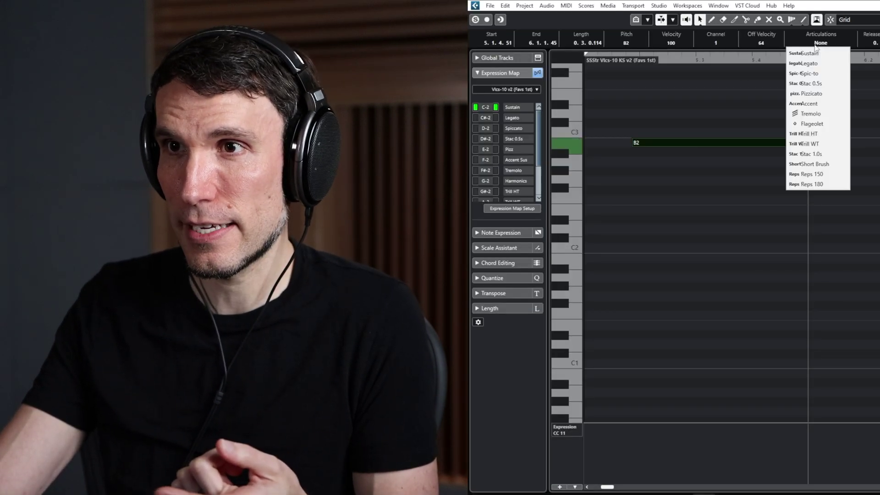
{"action": "left_click", "coordinate": [819, 173]}
{"action": "key", "text": "space"}
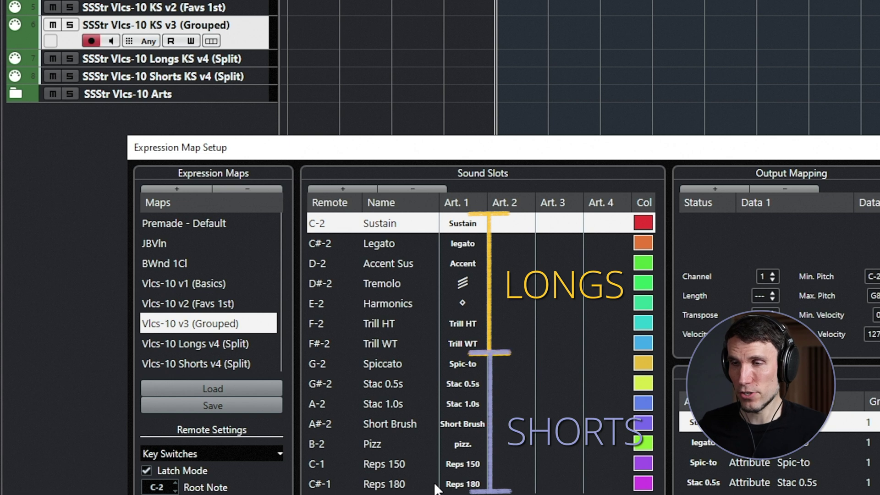
Step: Step through the short sound slots of the Vlcs-10 v3 (Grouped) expression map, starting from Spiccato
{"action": "left_click", "coordinate": [415, 371]}
{"action": "left_click", "coordinate": [415, 368]}
{"action": "key", "text": "Return"}
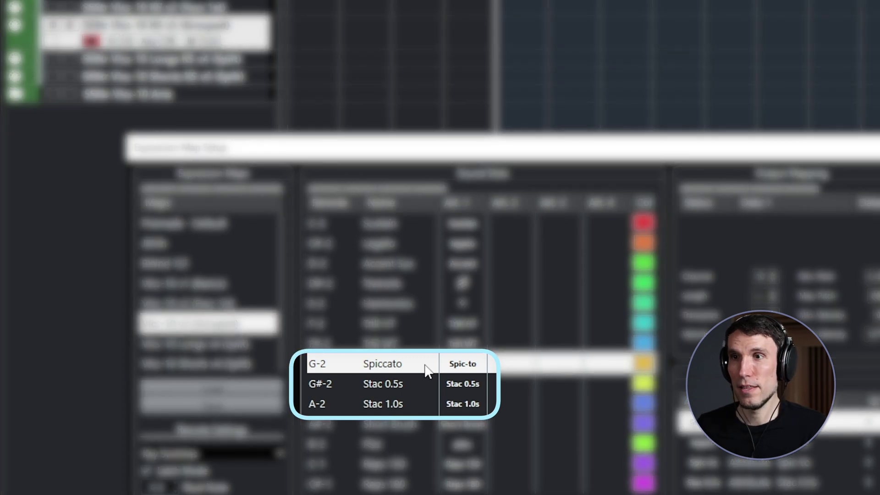
{"action": "key", "text": "Down"}
{"action": "key", "text": "Down"}
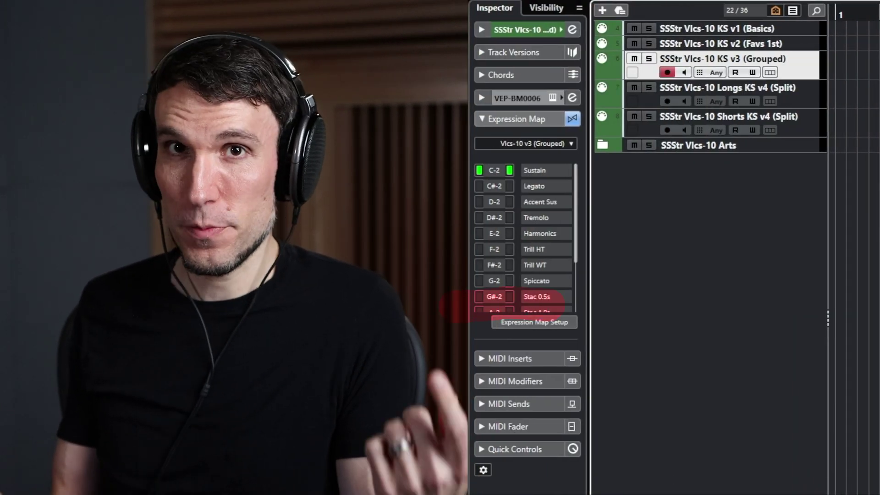
Step: Examine the individual articulation tracks inside the SSStr Vlcs-10 Arts folder against the matching Kontakt instruments, and collapse the folder again
{"action": "left_click", "coordinate": [727, 73]}
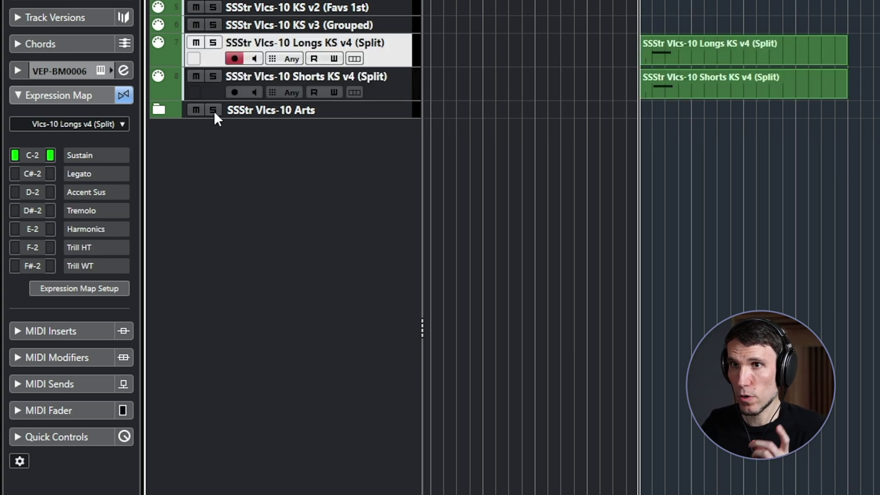
{"action": "left_click", "coordinate": [158, 110]}
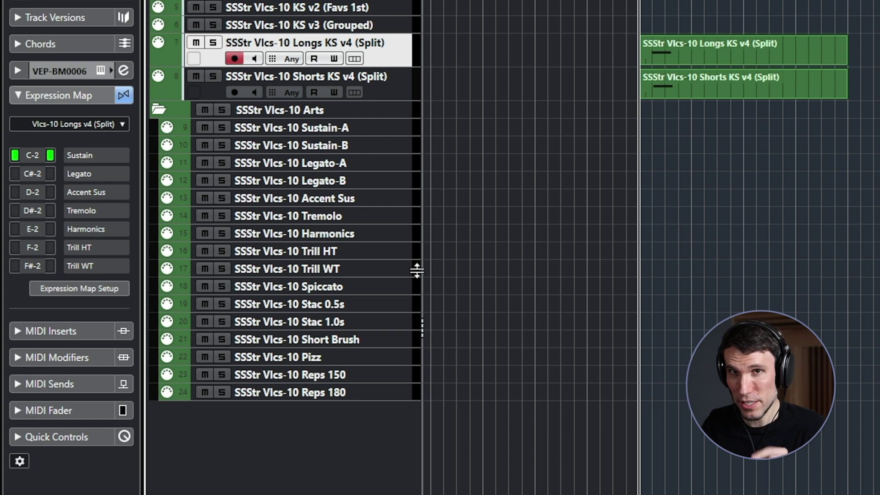
{"action": "left_click", "coordinate": [416, 240]}
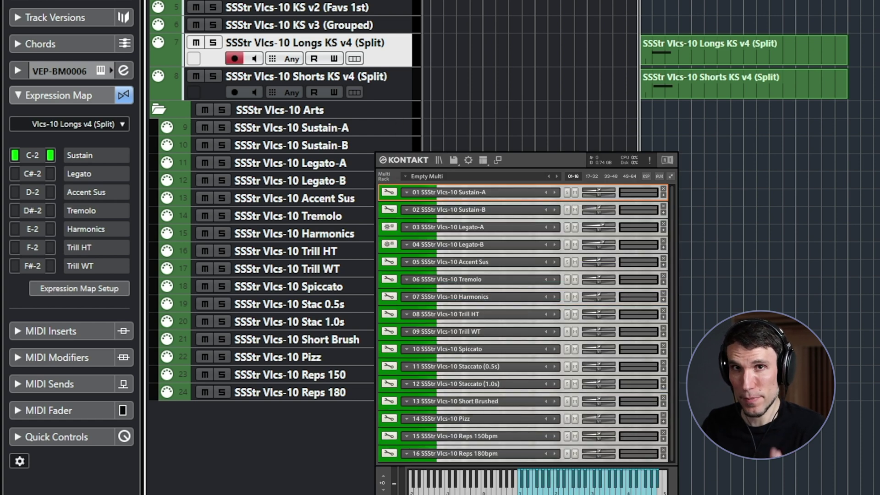
{"action": "left_click", "coordinate": [158, 109]}
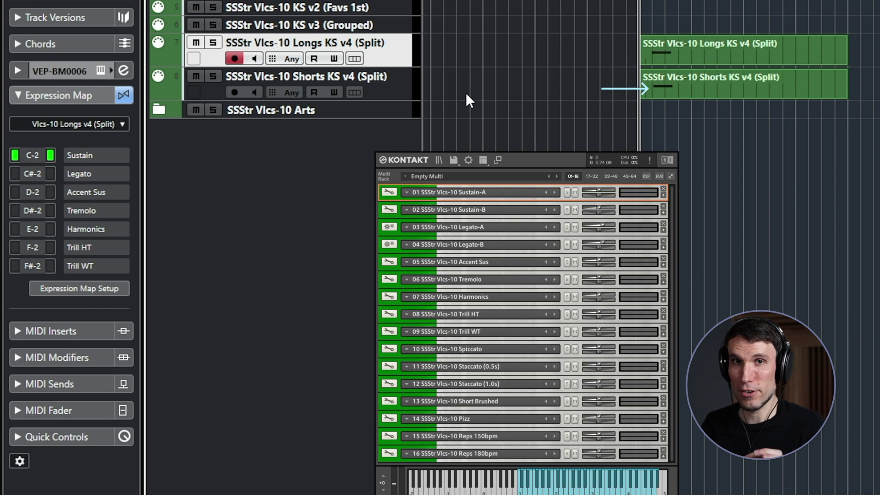
Step: Play the split Longs and Shorts parts, and select the Shorts KS v4 (Split) track to compare its keyswitch assignments
{"action": "key", "text": "space"}
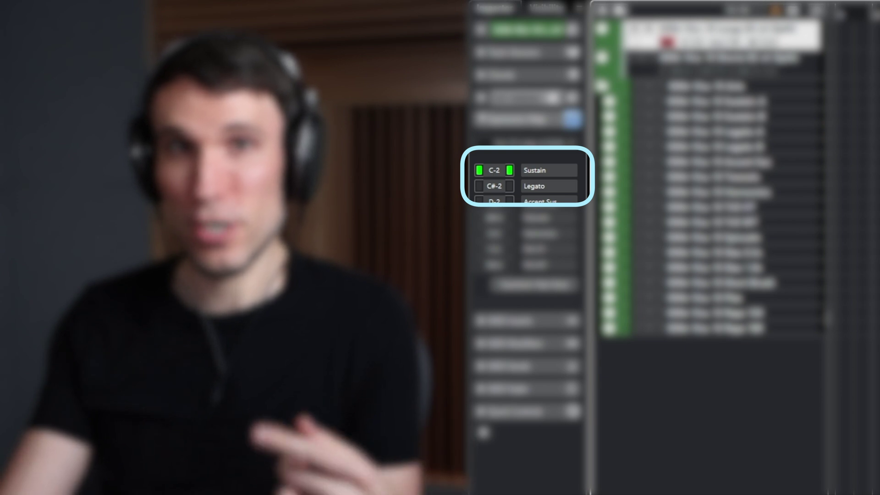
{"action": "left_click", "coordinate": [724, 28]}
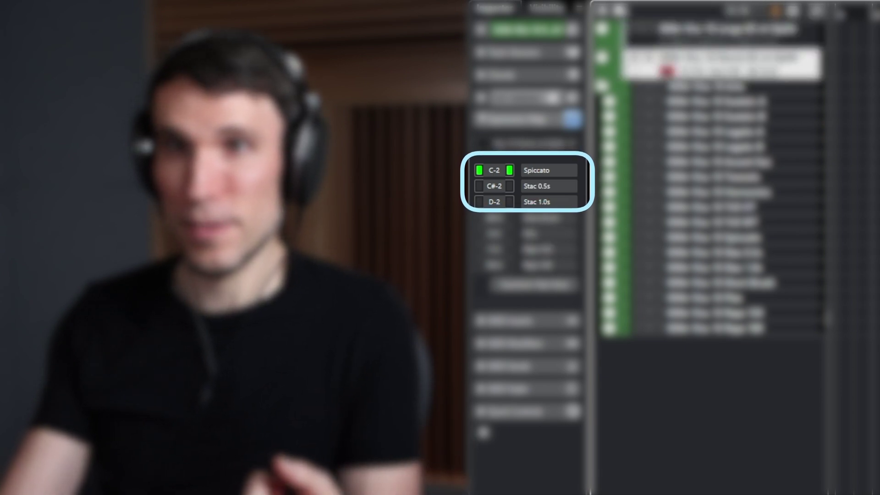